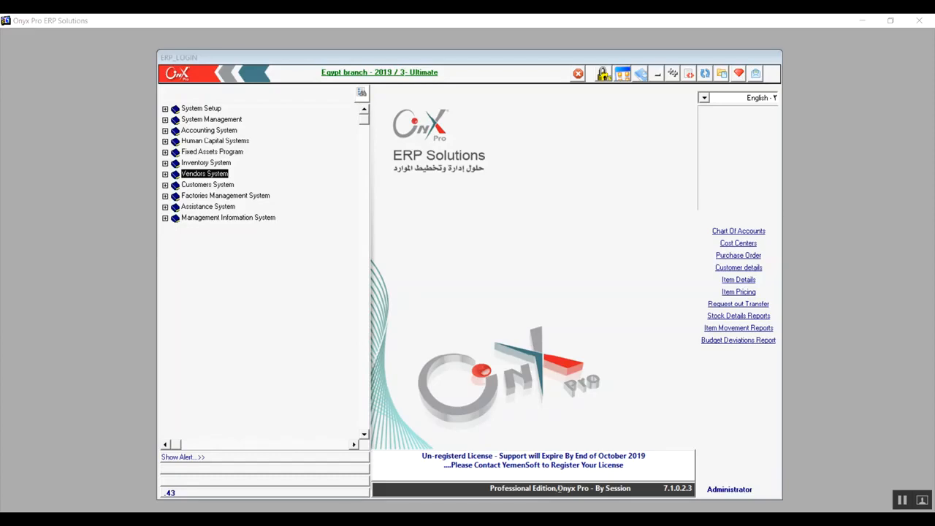
- Open the Accounts Payable System's AP. Parameters from the Vendors System setup and make its Advance Options editable
{"action": "left_click", "coordinate": [165, 174]}
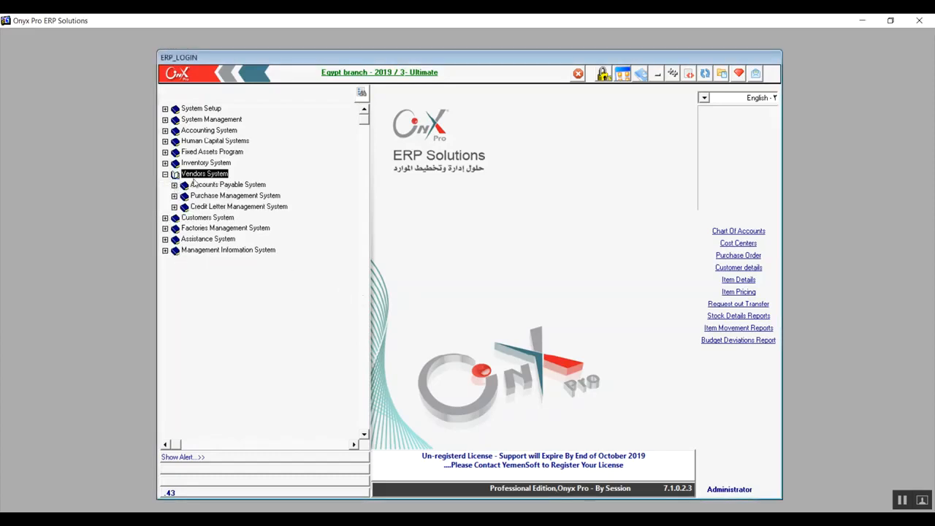
{"action": "left_click", "coordinate": [174, 185]}
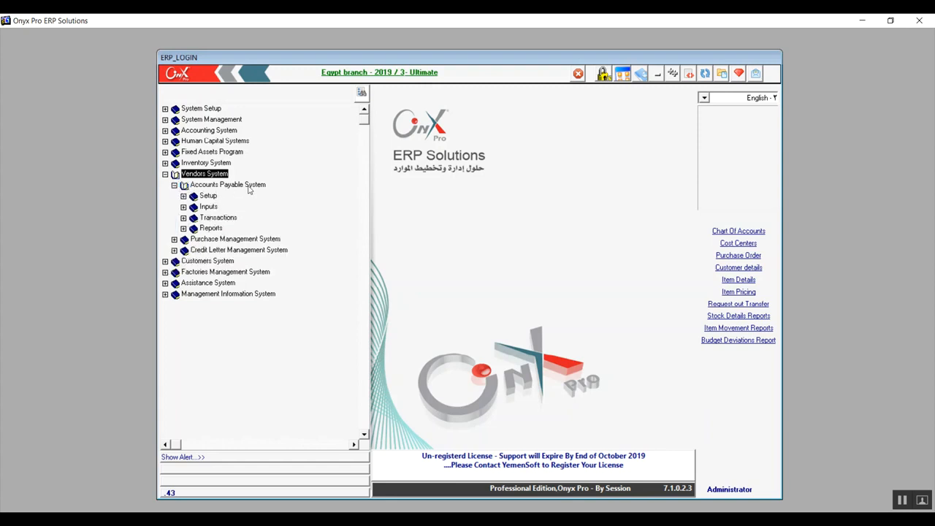
{"action": "left_click", "coordinate": [184, 197]}
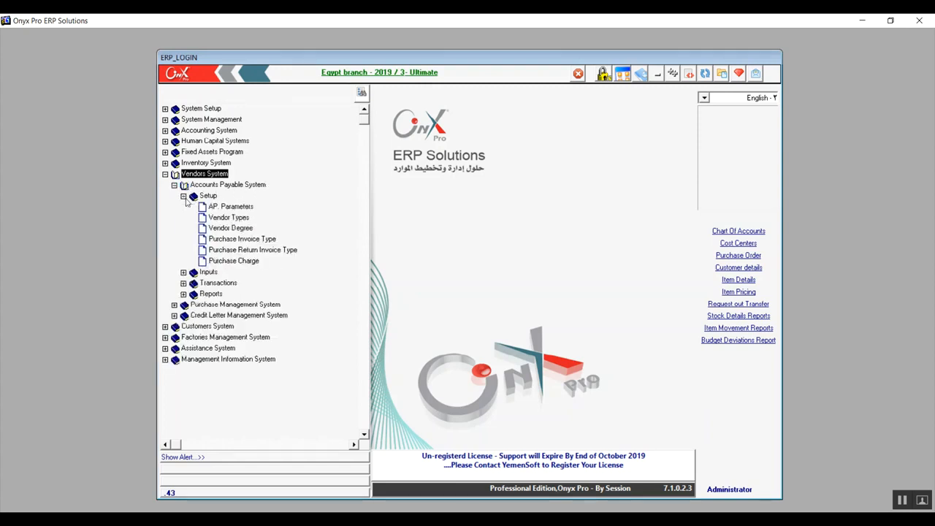
{"action": "left_click", "coordinate": [220, 209]}
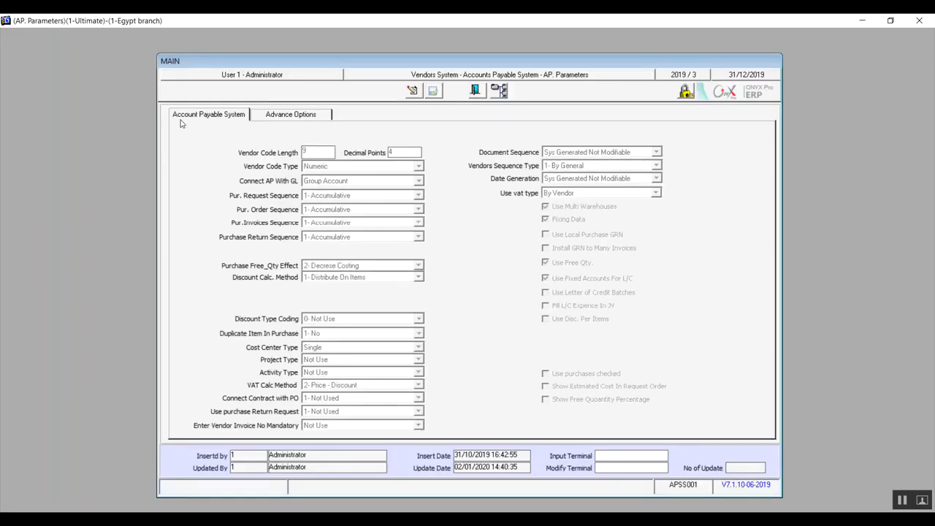
{"action": "left_click", "coordinate": [289, 117]}
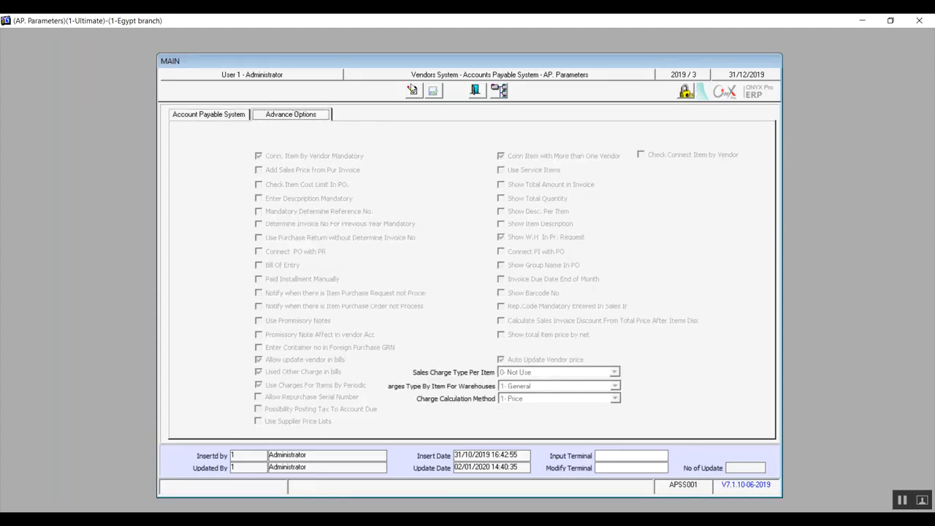
{"action": "left_click", "coordinate": [413, 89]}
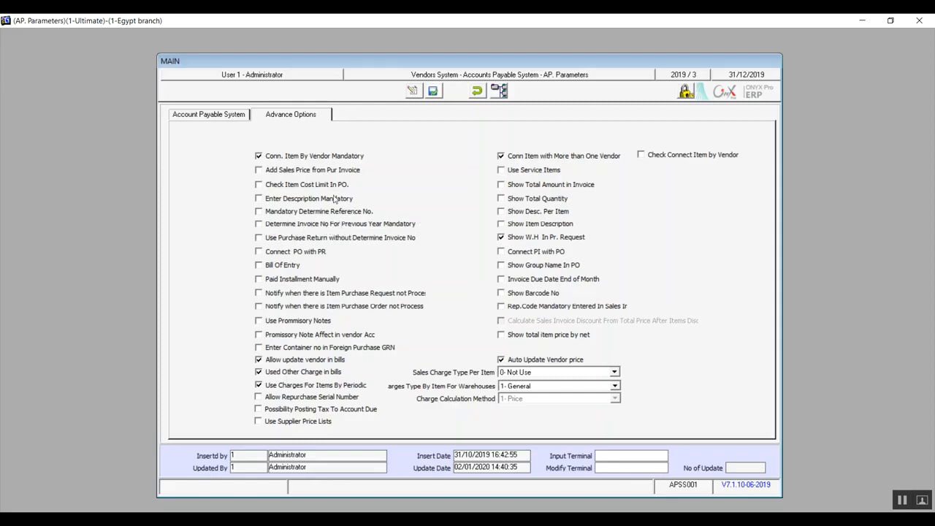
{"action": "left_click", "coordinate": [260, 227]}
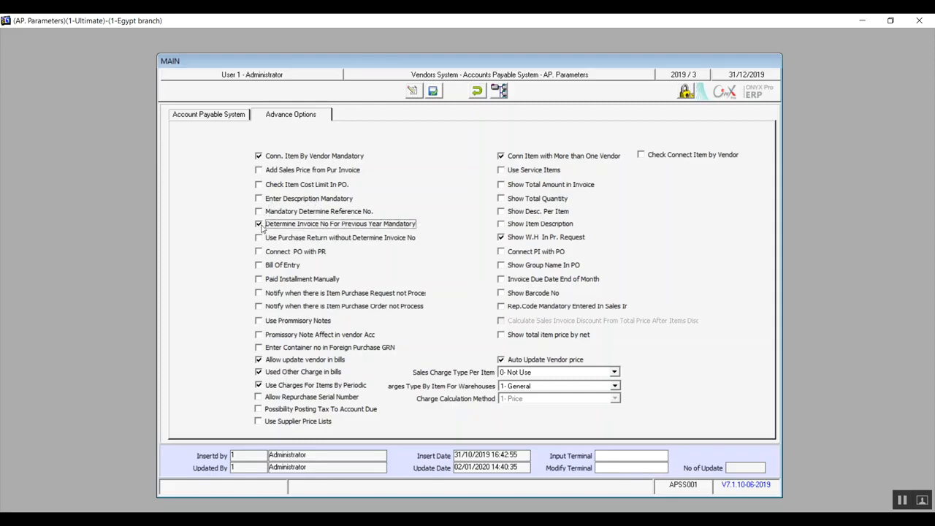
{"action": "left_click", "coordinate": [259, 211]}
{"action": "left_click", "coordinate": [259, 199]}
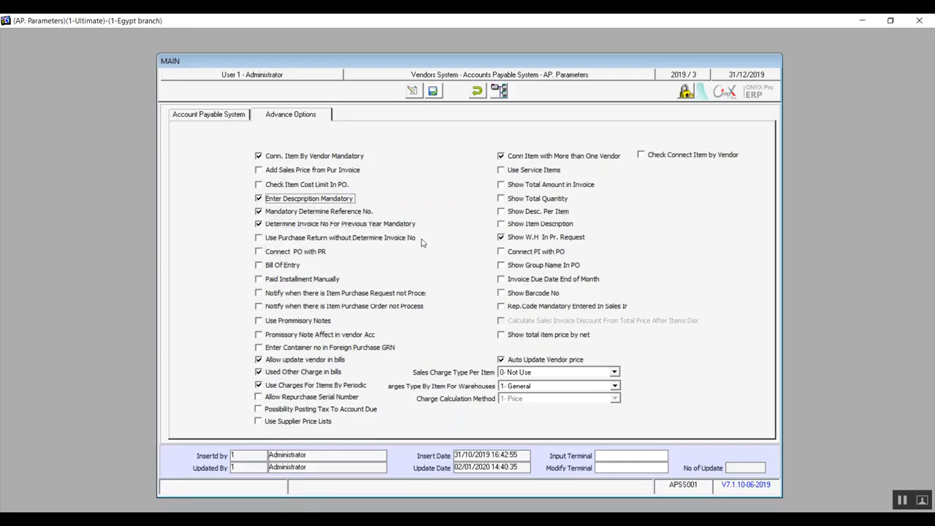
{"action": "left_click", "coordinate": [259, 240]}
{"action": "left_click", "coordinate": [259, 238]}
{"action": "left_click", "coordinate": [259, 224]}
{"action": "left_click", "coordinate": [258, 211]}
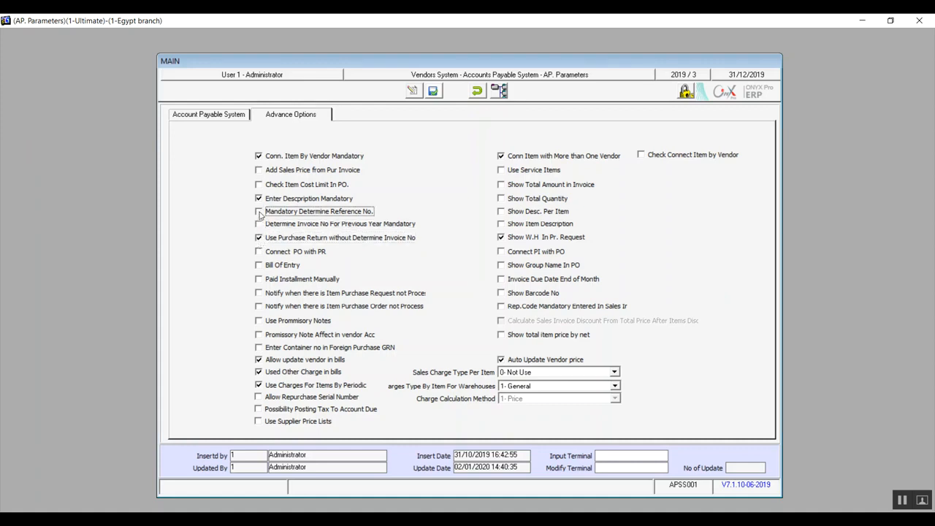
{"action": "left_click", "coordinate": [259, 199]}
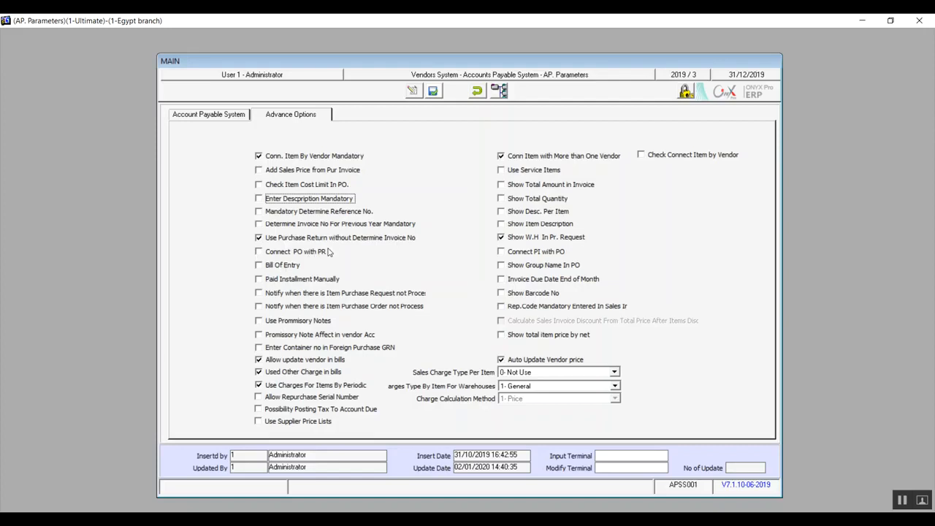
{"action": "left_click", "coordinate": [259, 239]}
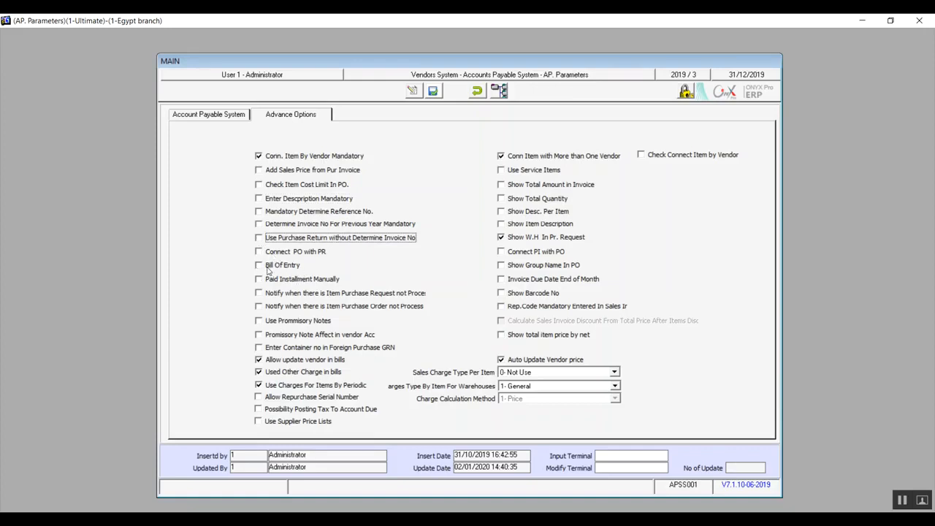
- Enable Bill Of Entry in the Advance Options and Use purchases checked in the Account Payable System settings
{"action": "left_click", "coordinate": [260, 267]}
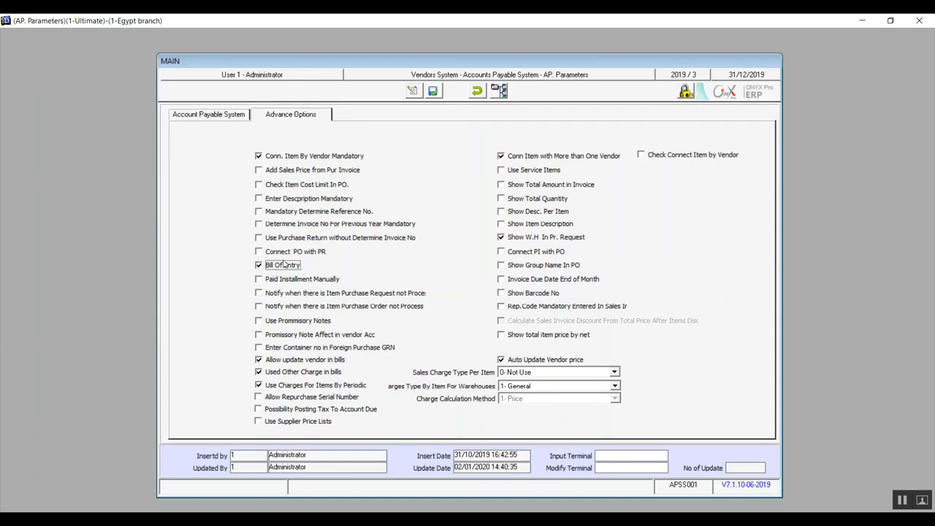
{"action": "left_click", "coordinate": [217, 115]}
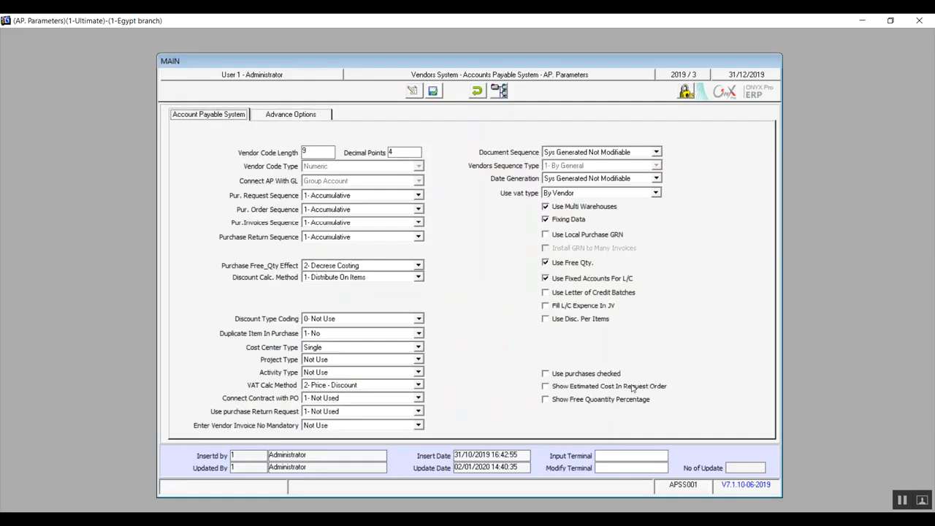
{"action": "left_click", "coordinate": [547, 377]}
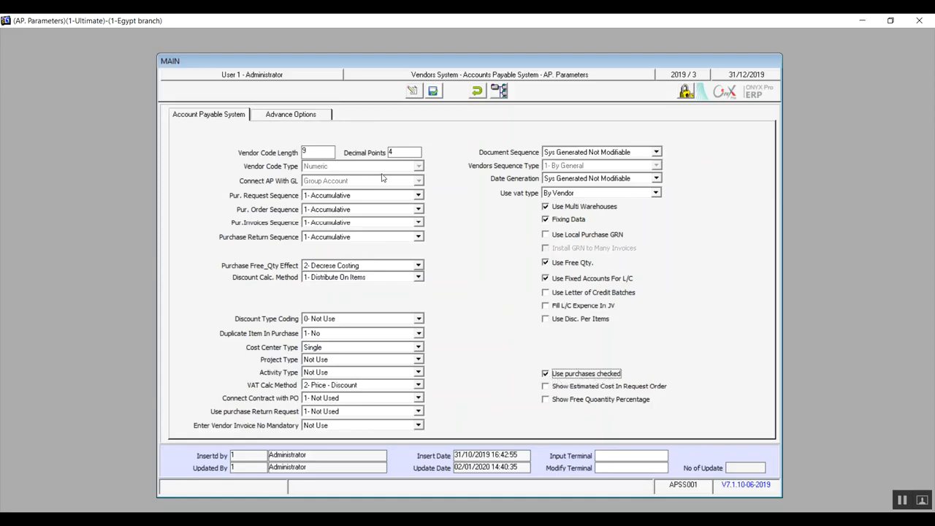
- In the Advance Options, enable Paid Installment Manually and both notifications for unprocessed item purchase requests and purchase orders
{"action": "left_click", "coordinate": [310, 119]}
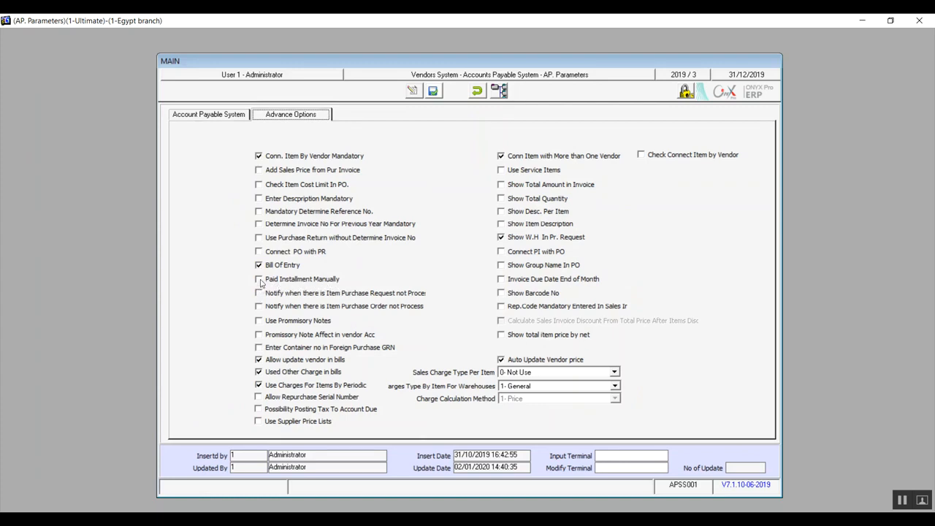
{"action": "left_click", "coordinate": [260, 282]}
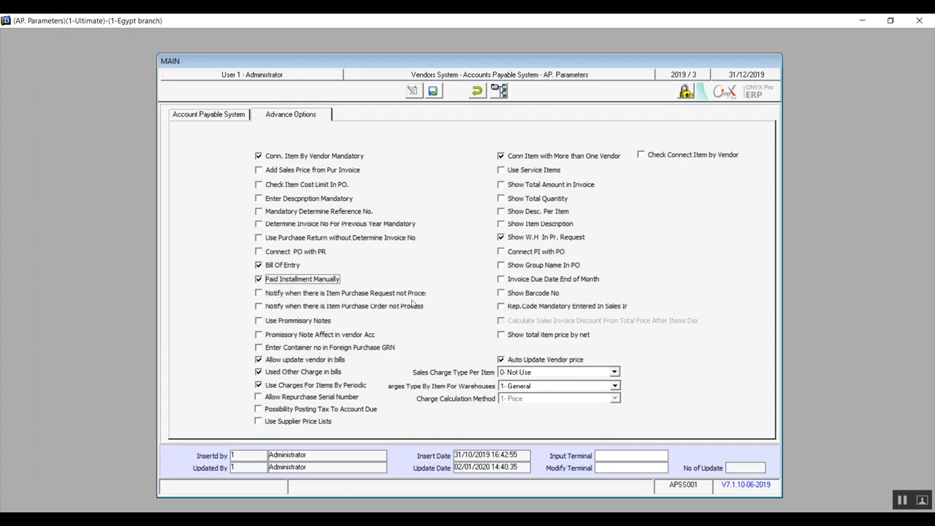
{"action": "left_click", "coordinate": [258, 294]}
{"action": "left_click", "coordinate": [257, 308]}
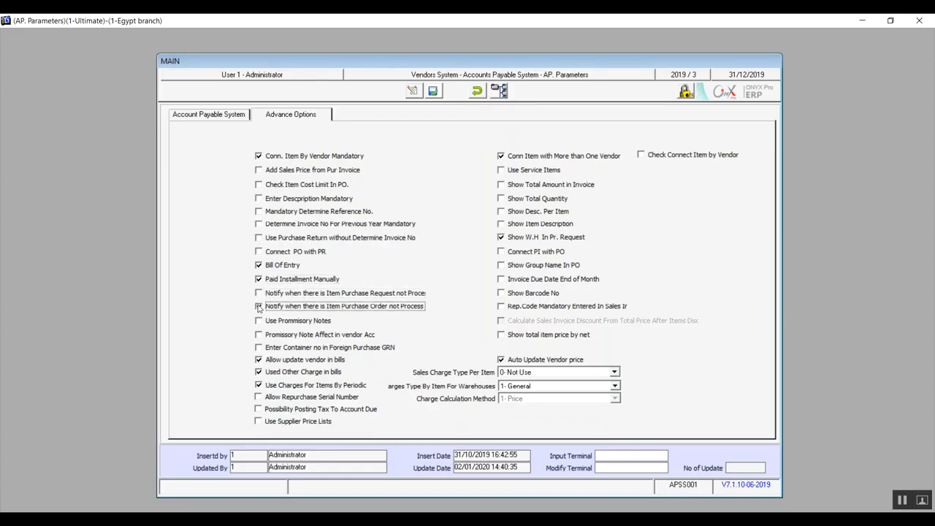
{"action": "left_click", "coordinate": [258, 294]}
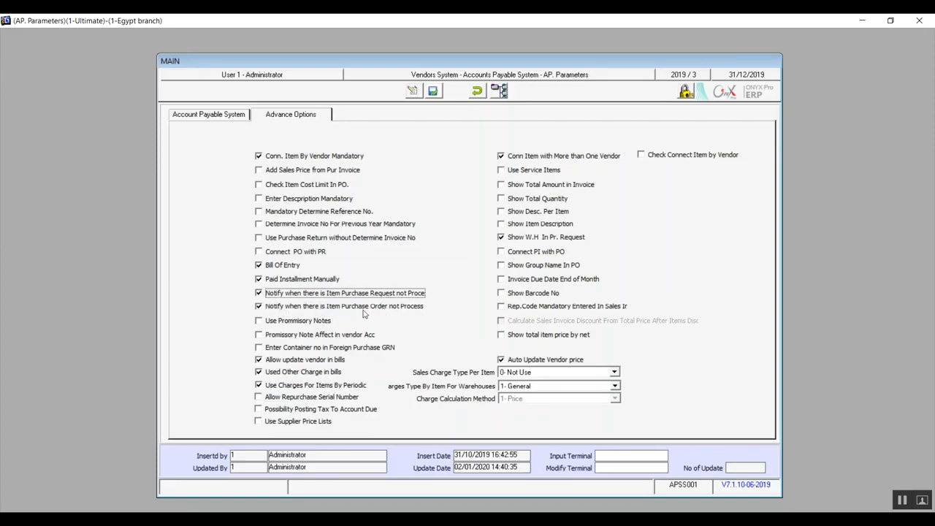
- Enable Use Prommisory Notes, Promissory Note Affect in vendor Acc and Enter Container no in Foreign Purchase GRN
{"action": "left_click", "coordinate": [258, 321]}
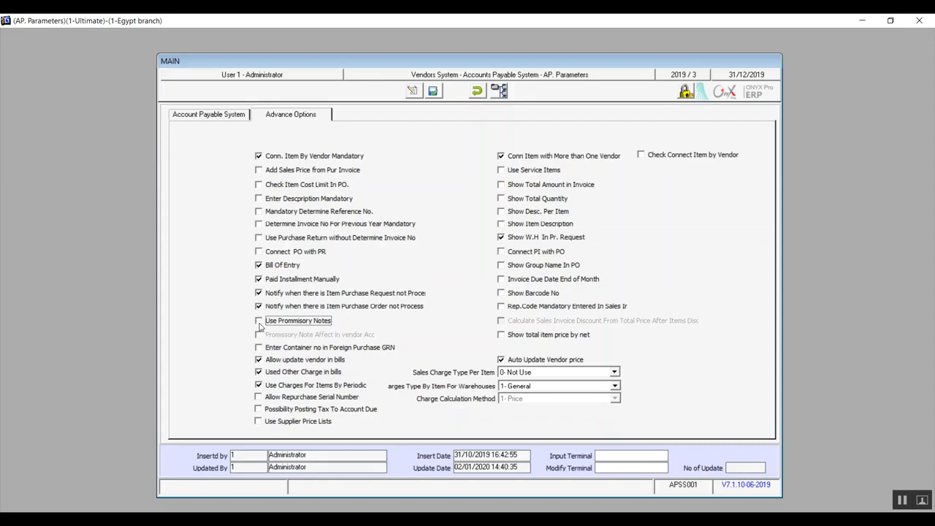
{"action": "left_click", "coordinate": [258, 321]}
{"action": "left_click", "coordinate": [258, 322]}
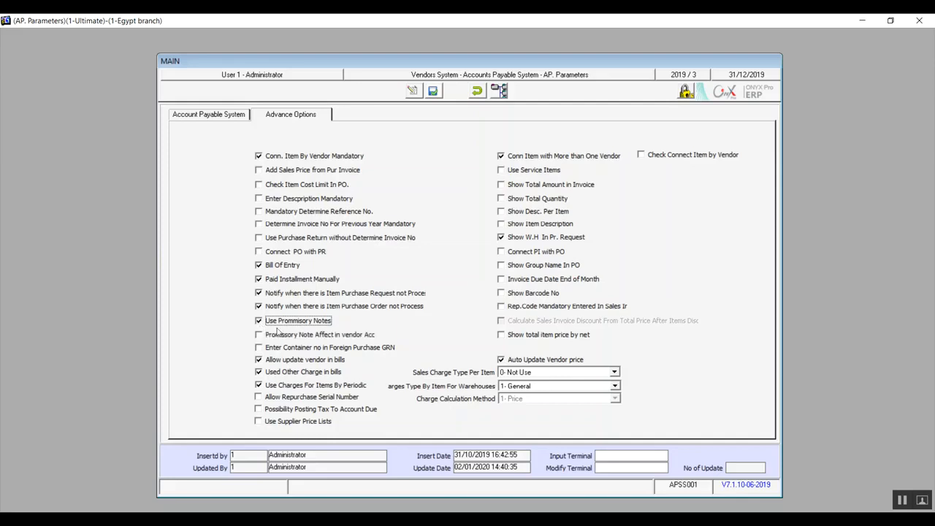
{"action": "left_click", "coordinate": [258, 335]}
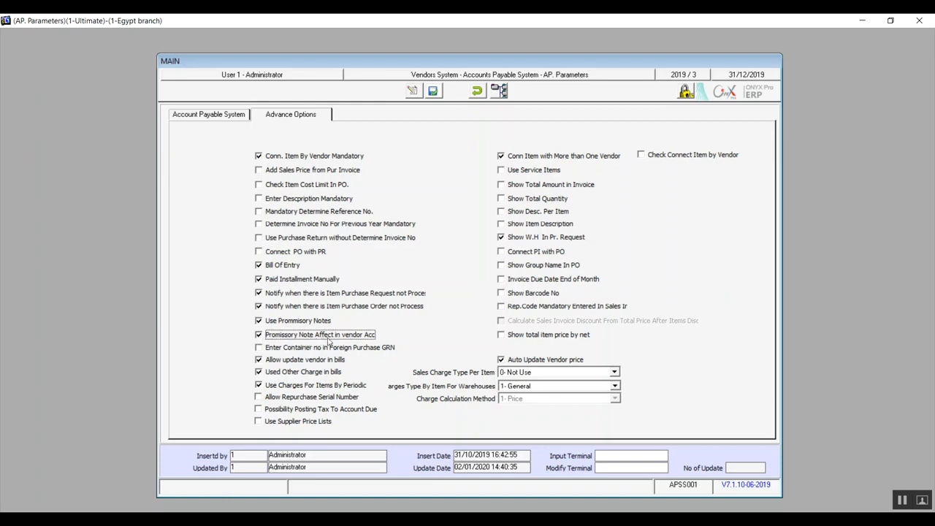
{"action": "left_click", "coordinate": [260, 349]}
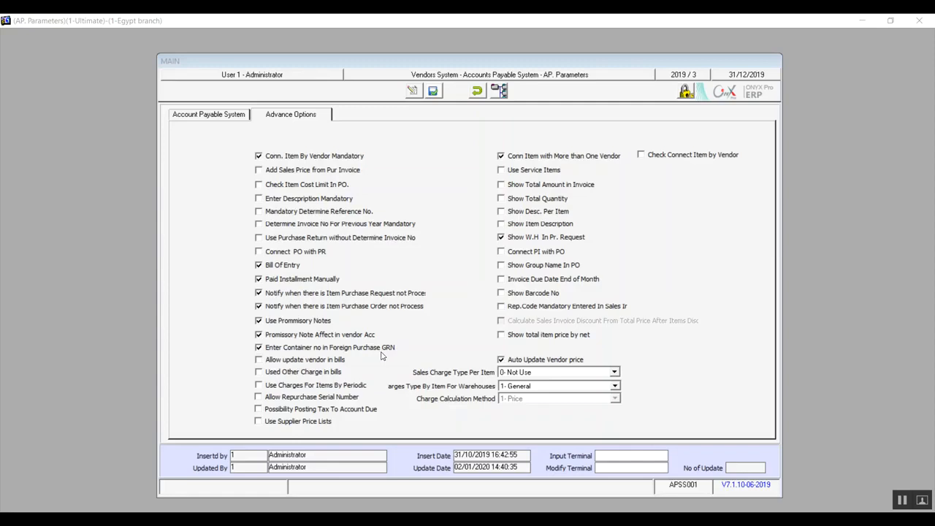
- Enable Allow update vendor in bills, Used Other Charge in bills and Use Charges For Items By Periodic
{"action": "left_click", "coordinate": [261, 365]}
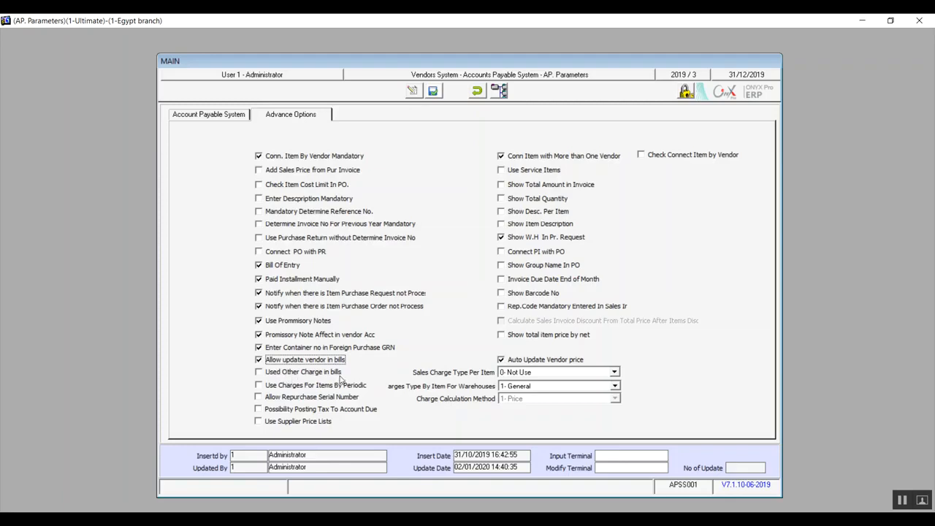
{"action": "left_click", "coordinate": [266, 374]}
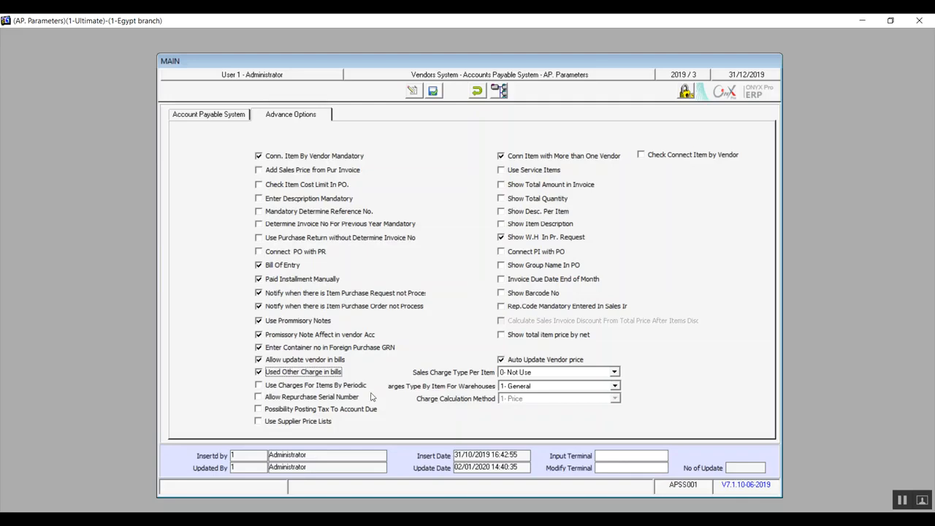
{"action": "left_click", "coordinate": [258, 387]}
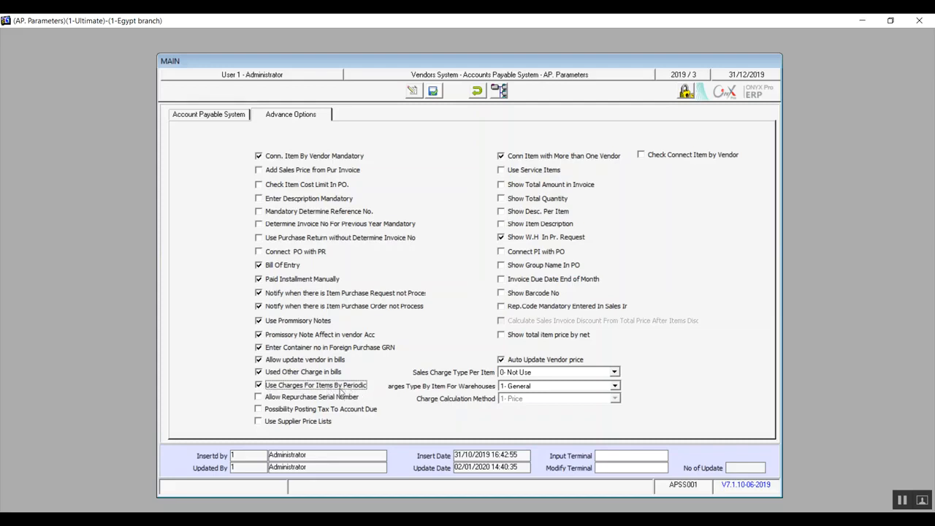
- Enable Allow Repurchase Serial Number, Possibility Posting Tax To Account Due and Use Supplier Price Lists
{"action": "left_click", "coordinate": [258, 399]}
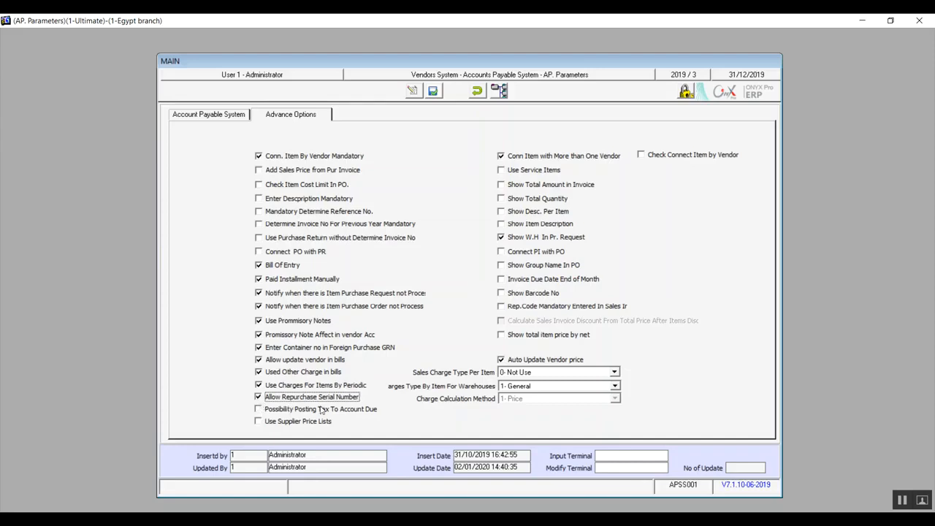
{"action": "left_click", "coordinate": [259, 409]}
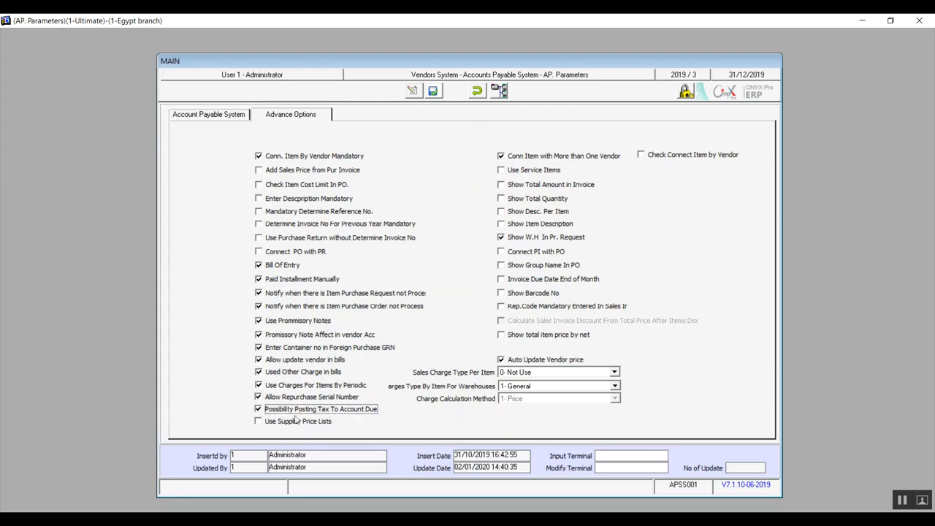
{"action": "left_click", "coordinate": [258, 422]}
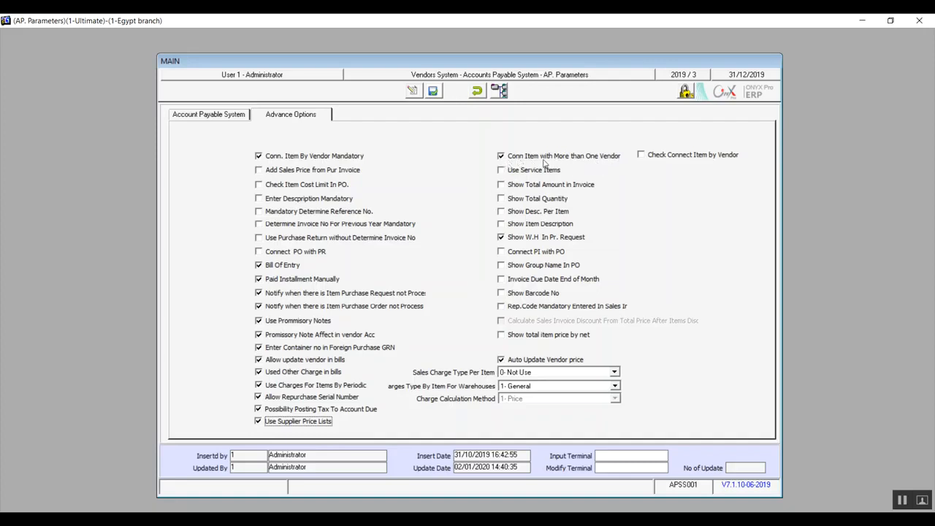
- Enable Use Service Items, Show Total Amount in Invoice and Show Total Quantity
{"action": "left_click", "coordinate": [501, 170]}
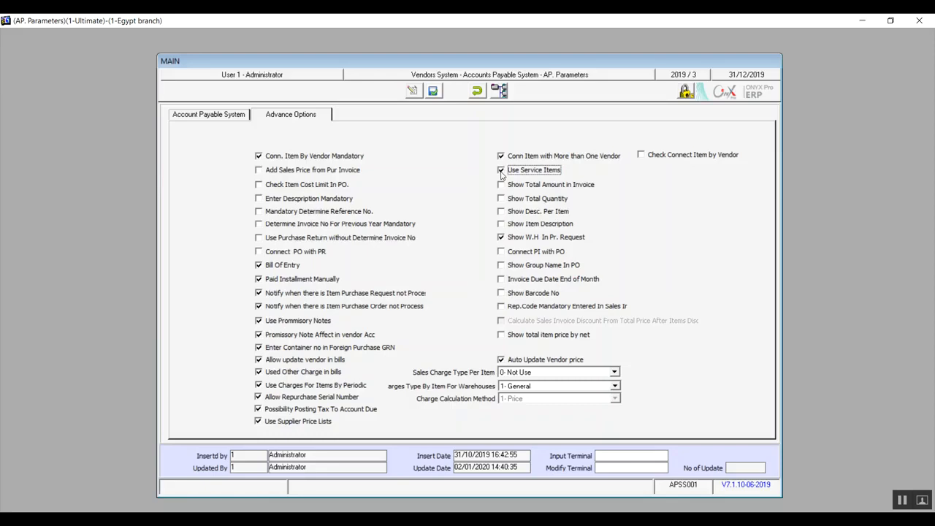
{"action": "left_click", "coordinate": [501, 188]}
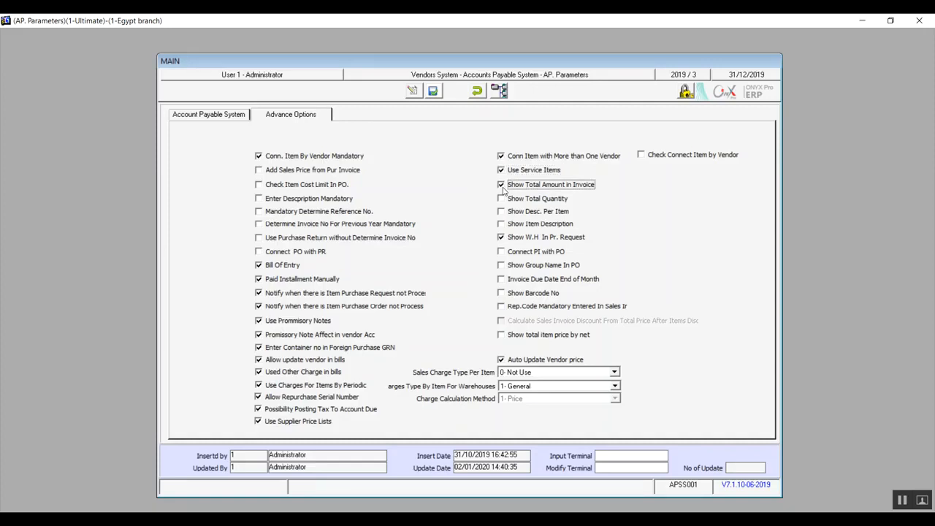
{"action": "left_click", "coordinate": [501, 200]}
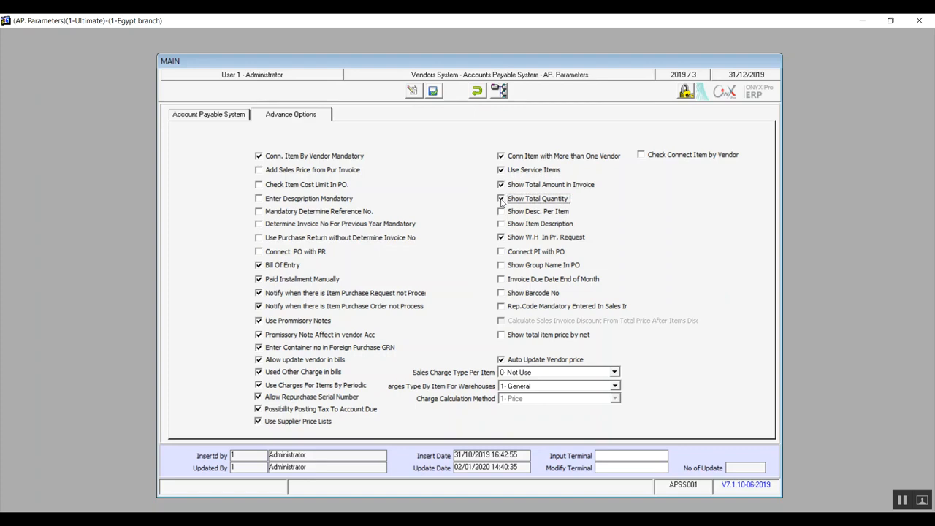
- Enable Show Desc. Per Item, Show Item Description, Connect PI with PO and Show Group Name In PO
{"action": "left_click", "coordinate": [501, 212]}
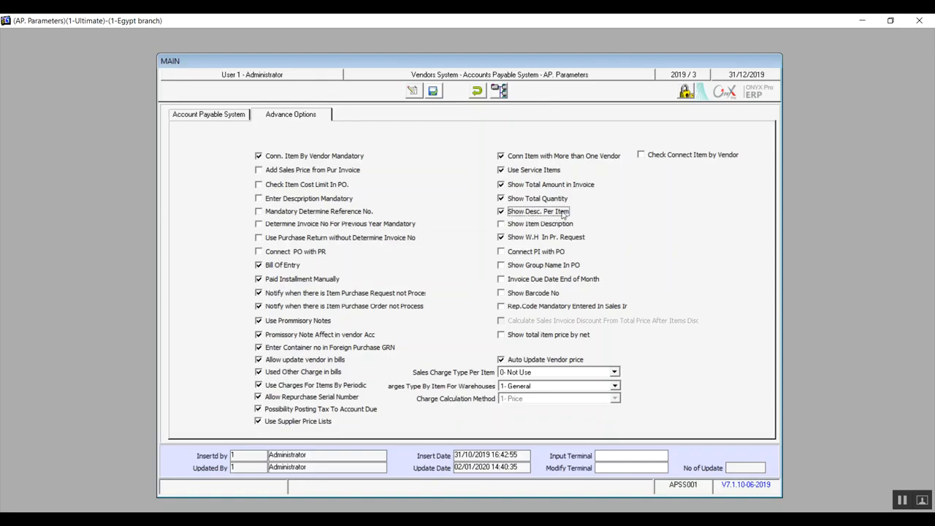
{"action": "left_click", "coordinate": [501, 225]}
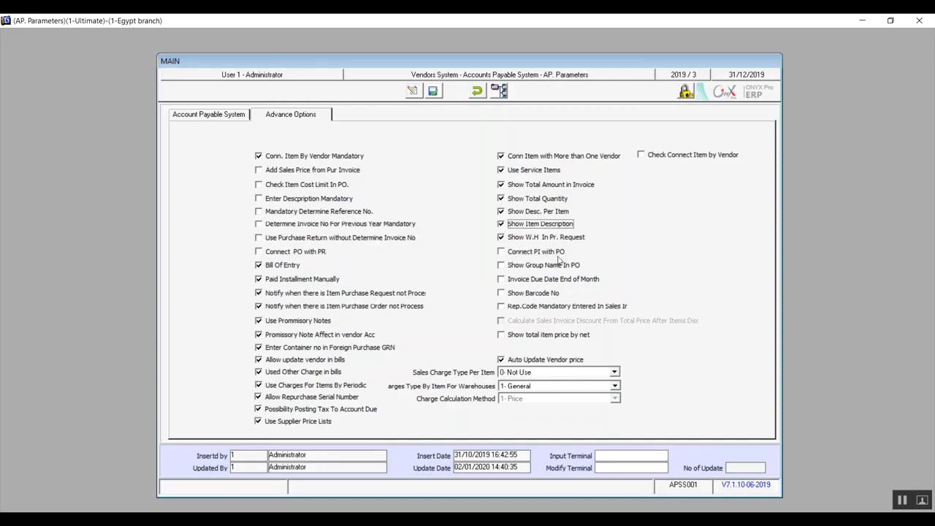
{"action": "left_click", "coordinate": [501, 252]}
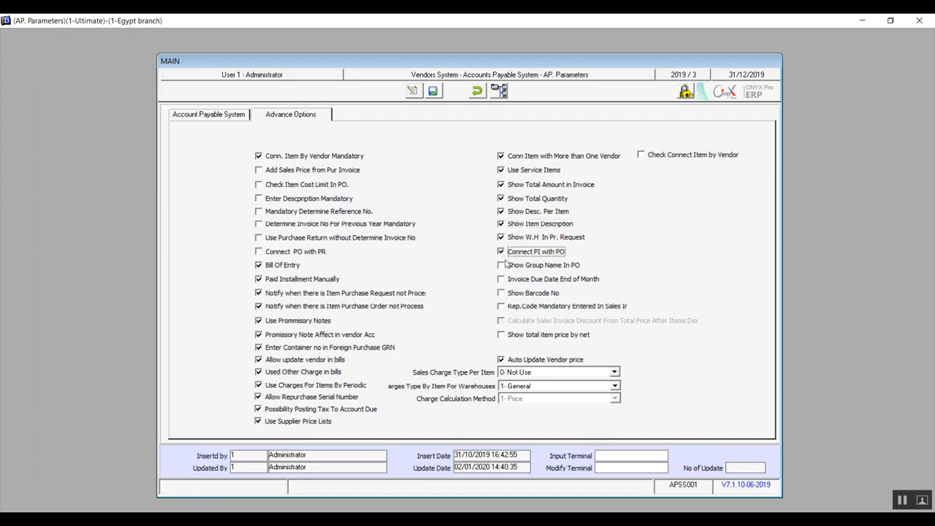
{"action": "left_click", "coordinate": [503, 271]}
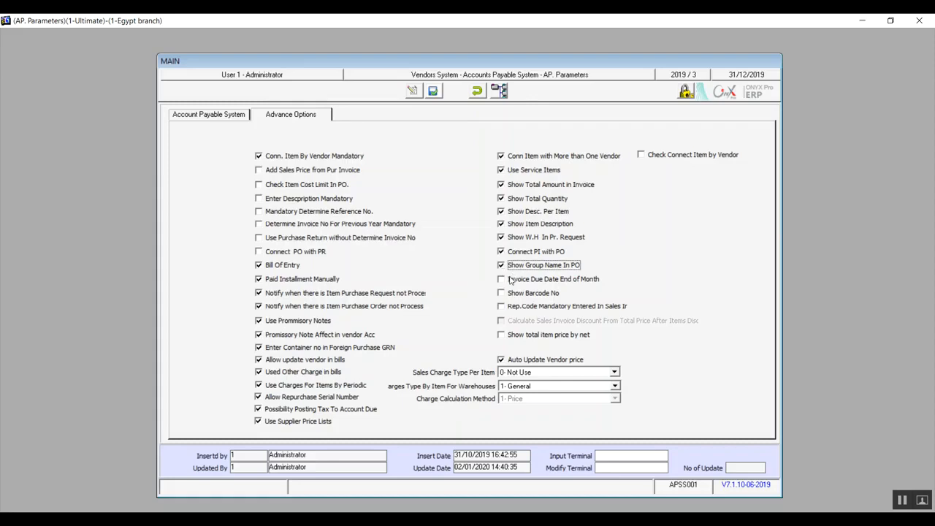
- Enable Invoice Due Date End of Month, Show Barcode No, Rep.Code Mandatory Entered In Sales and Show total item price by net
{"action": "left_click", "coordinate": [501, 280]}
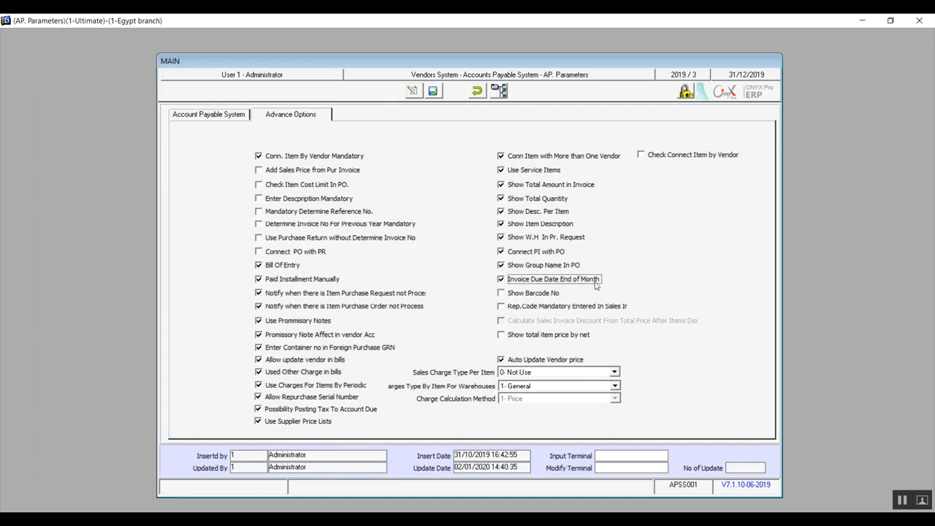
{"action": "left_click", "coordinate": [513, 295]}
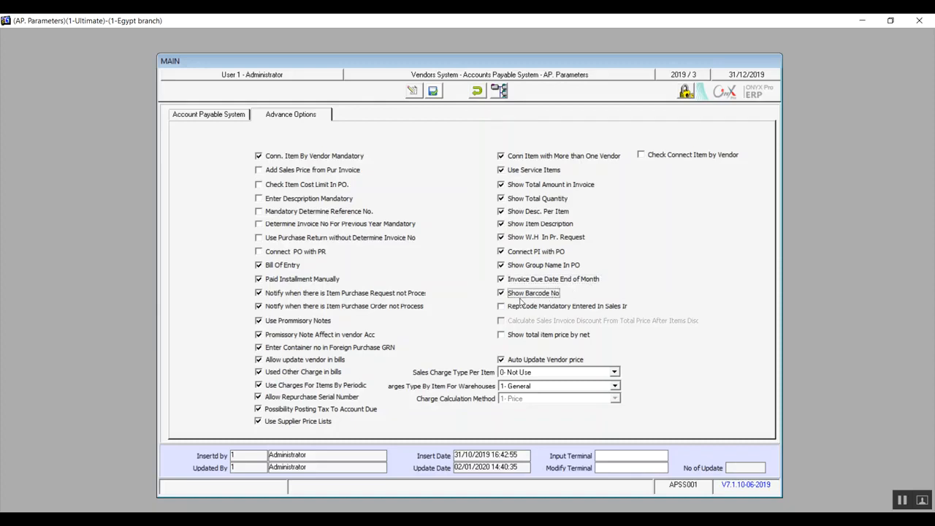
{"action": "left_click", "coordinate": [505, 312]}
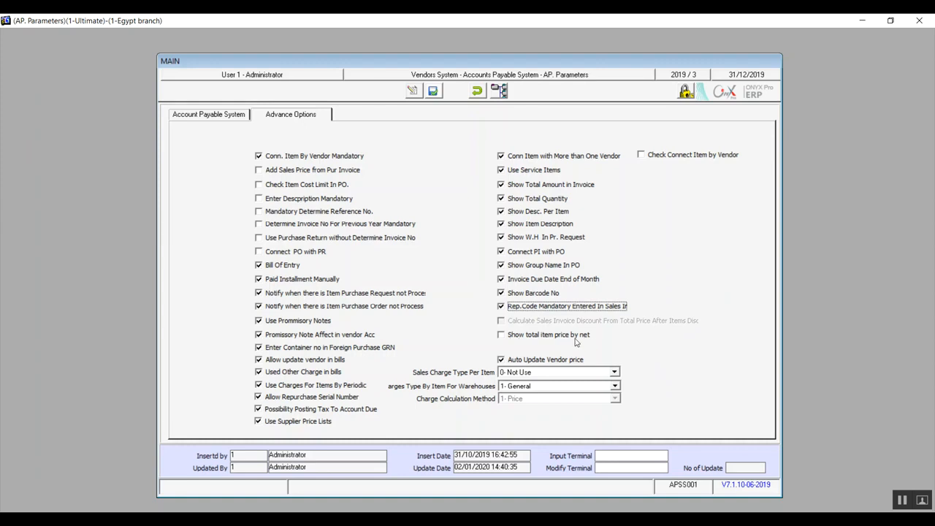
{"action": "left_click", "coordinate": [502, 339]}
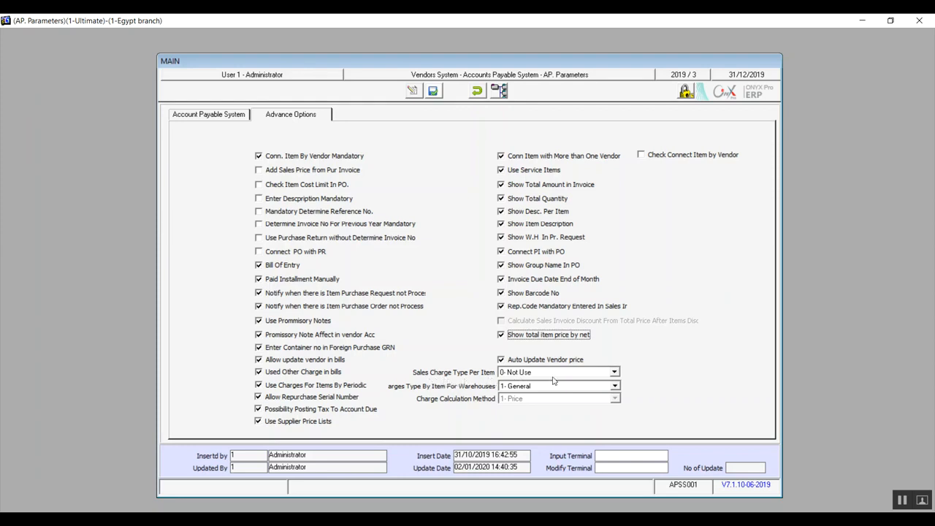
- Review the choices for Sales Charge Type Per Item and the charges type by item for warehouses, keeping 0- Not Use and 1- General
{"action": "left_click", "coordinate": [614, 371]}
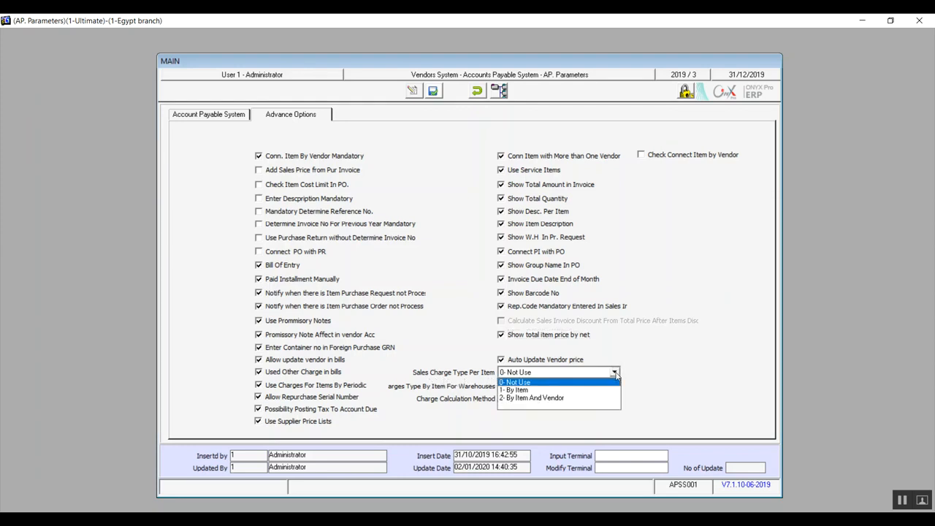
{"action": "left_click", "coordinate": [546, 382]}
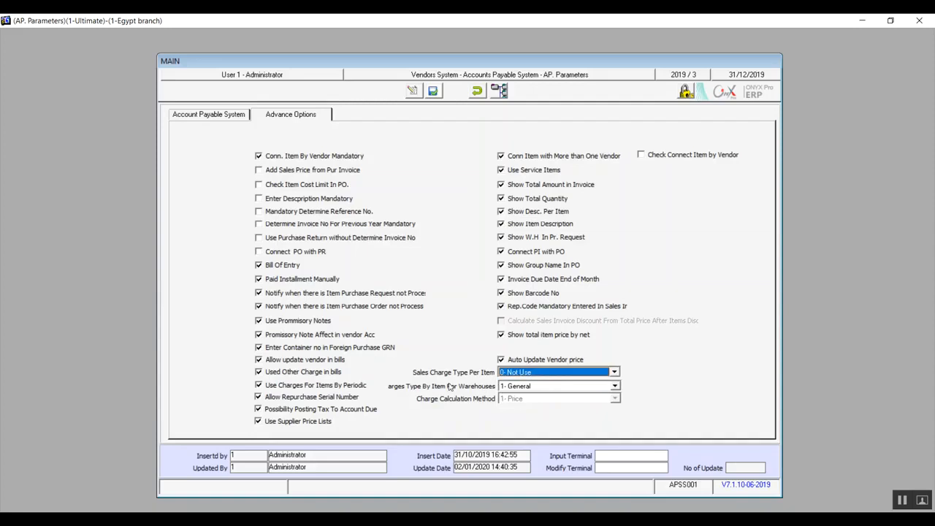
{"action": "left_click", "coordinate": [616, 391]}
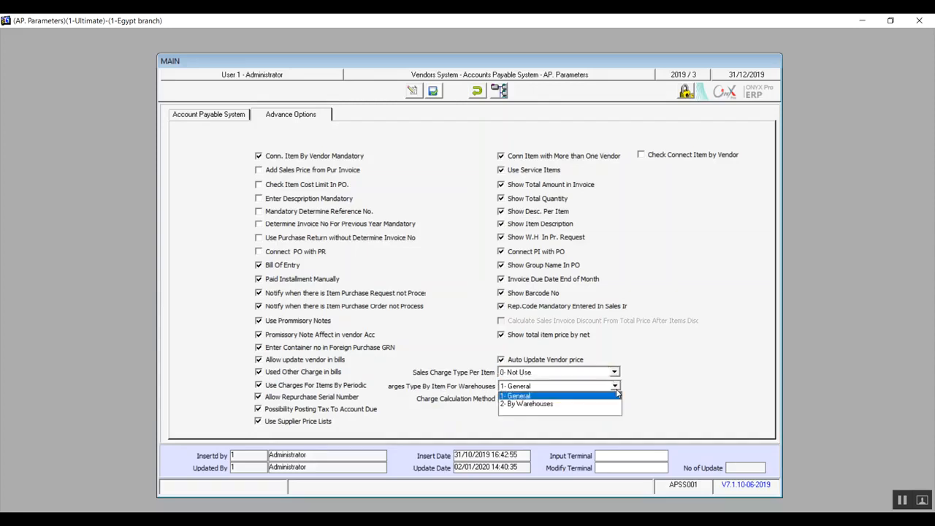
{"action": "left_click", "coordinate": [548, 396]}
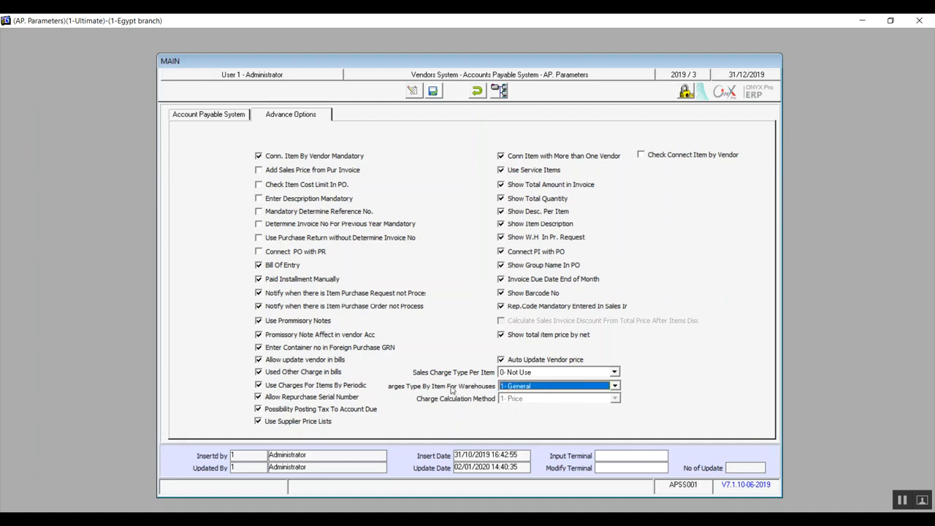
{"action": "left_click", "coordinate": [544, 387]}
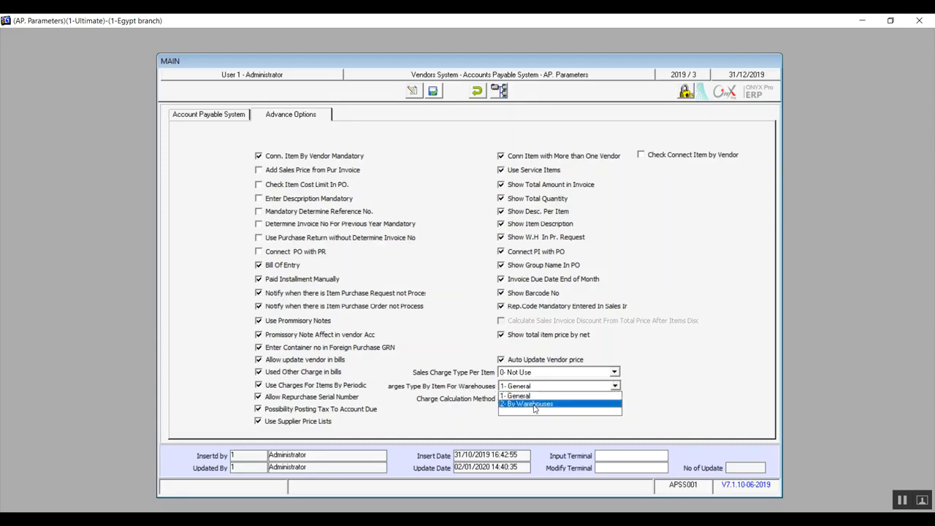
{"action": "left_click", "coordinate": [531, 396]}
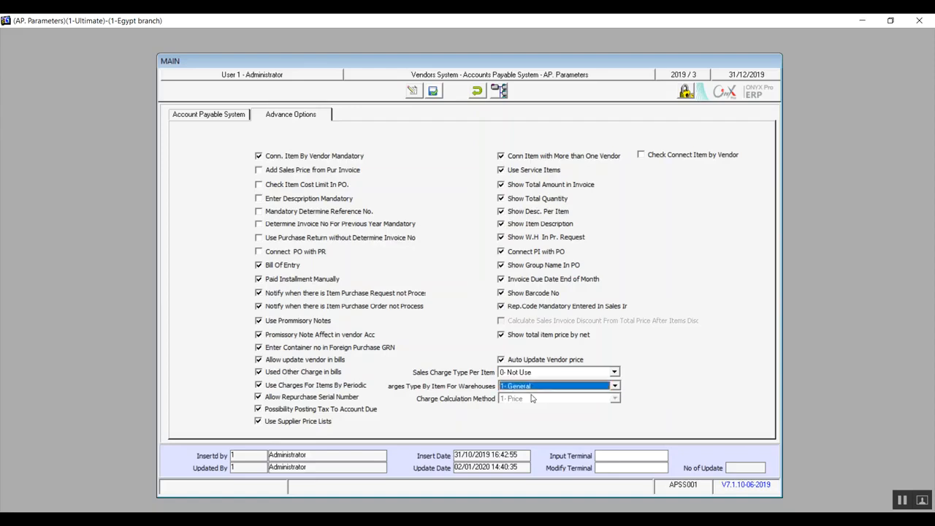